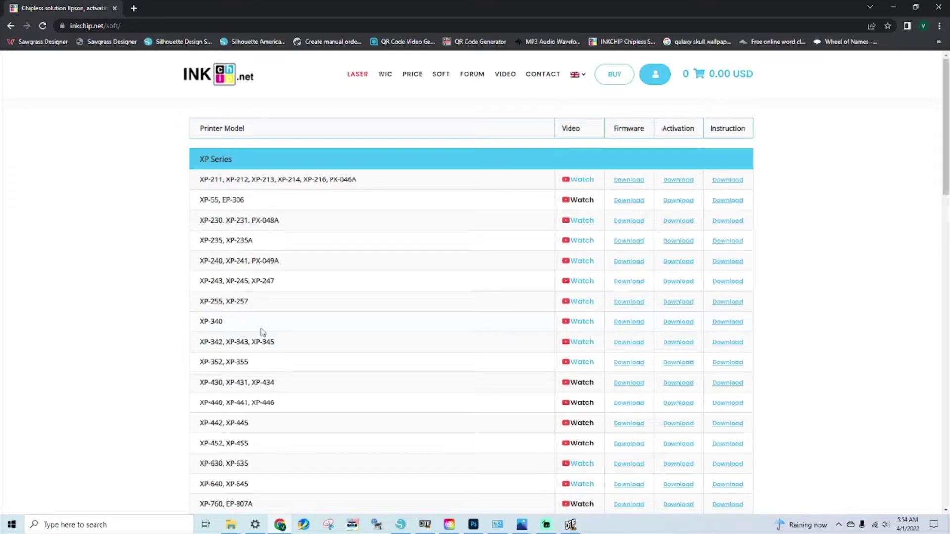
scroll(291, 310, down, 3)
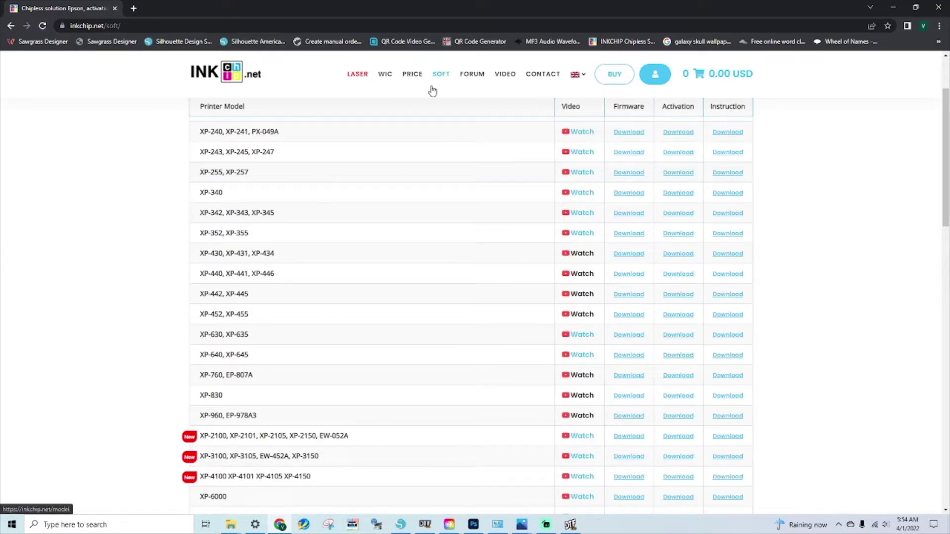
scroll(269, 187, down, 5)
scroll(263, 232, down, 2)
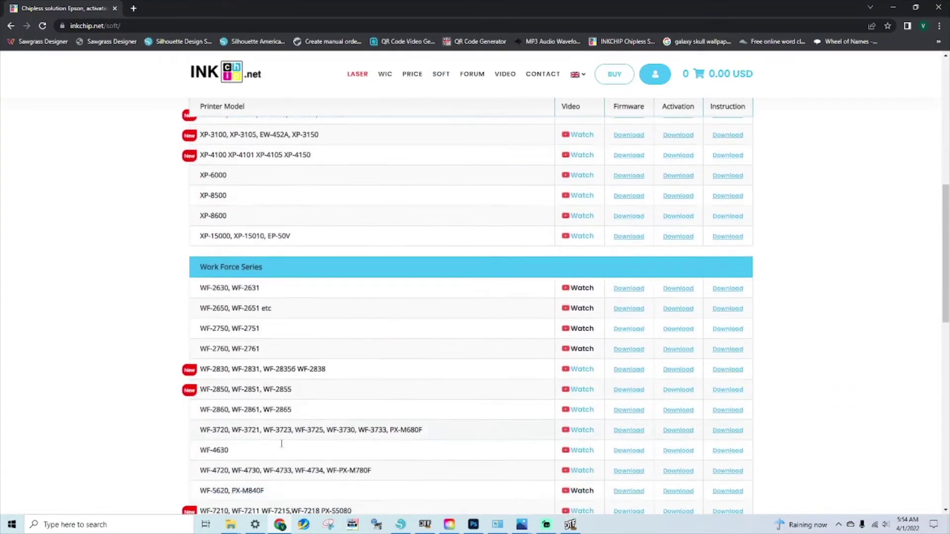
scroll(267, 347, up, 6)
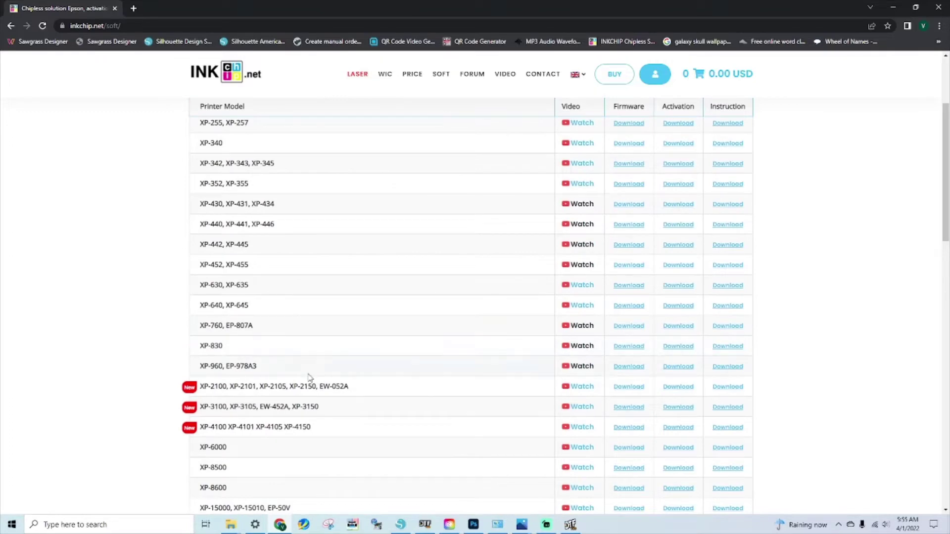
scroll(291, 469, down, 3)
scroll(298, 443, down, 1)
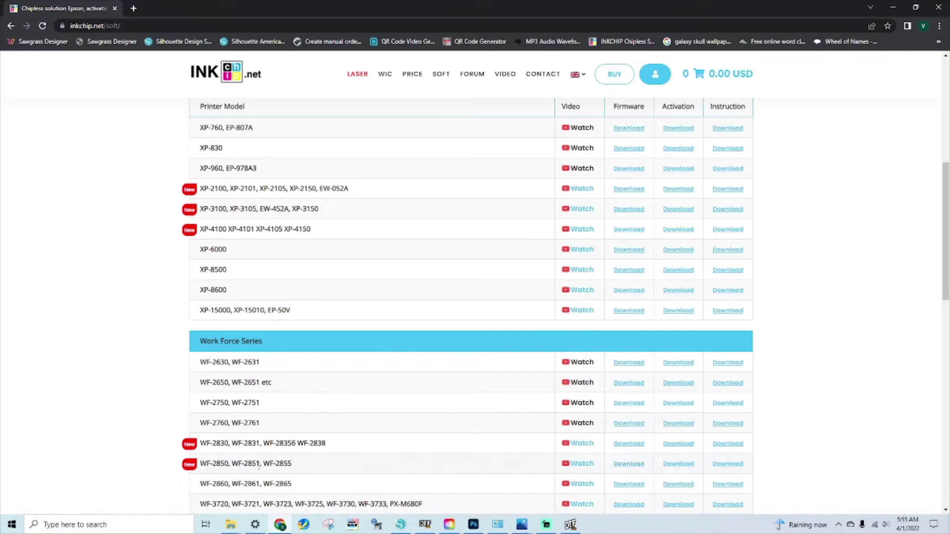
scroll(267, 475, down, 1)
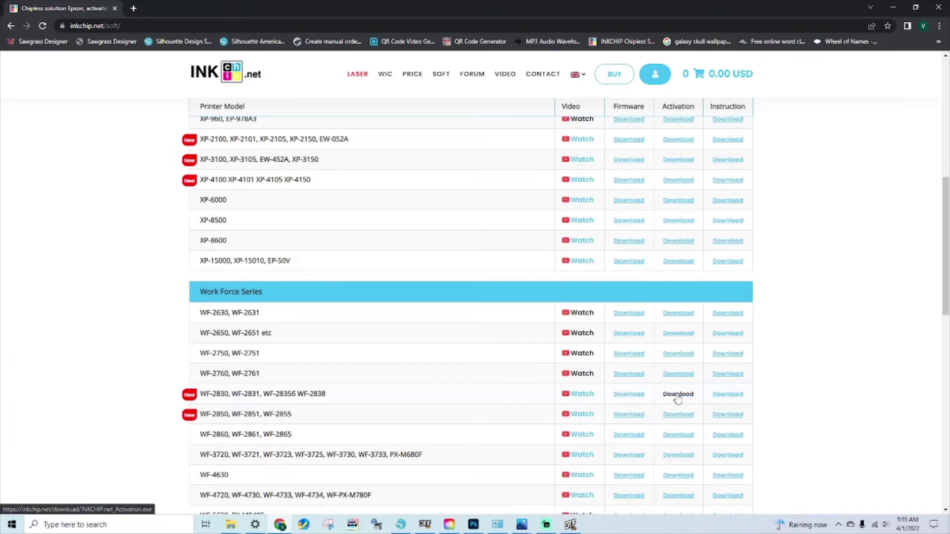
scroll(677, 399, down, 6)
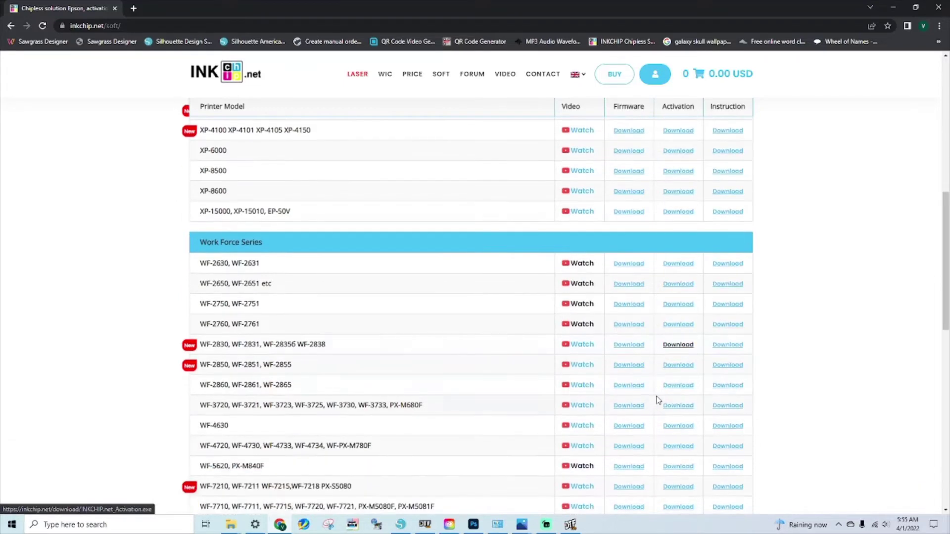
scroll(578, 424, down, 7)
scroll(448, 395, up, 2)
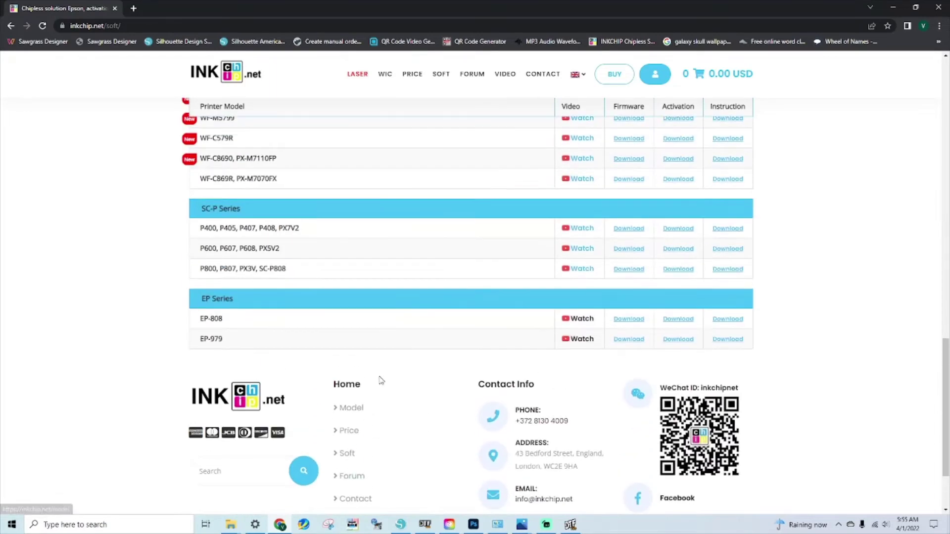
scroll(384, 388, down, 2)
scroll(391, 388, up, 15)
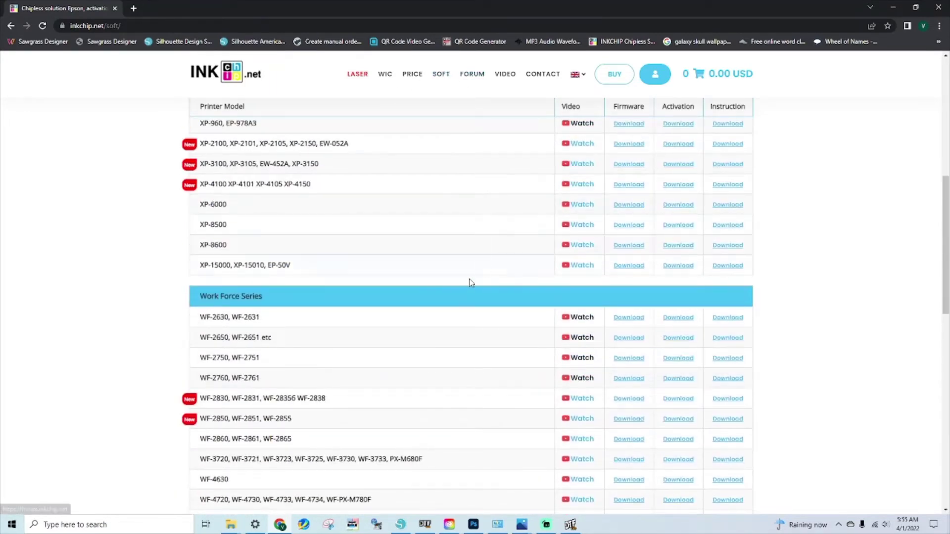
scroll(394, 310, up, 1)
scroll(394, 311, up, 8)
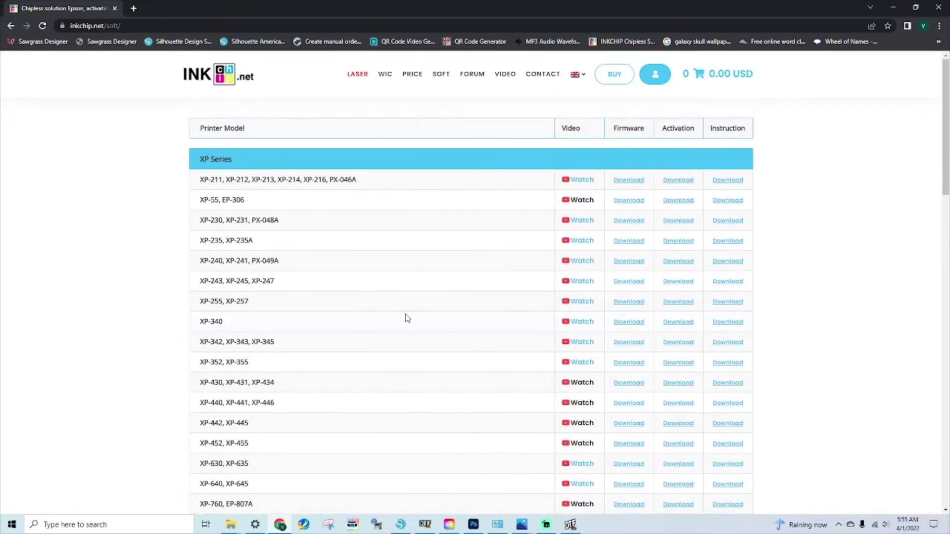
Step: Minimize Chrome and rearrange the WF2830 firmware archive icon on the desktop
click(886, 9)
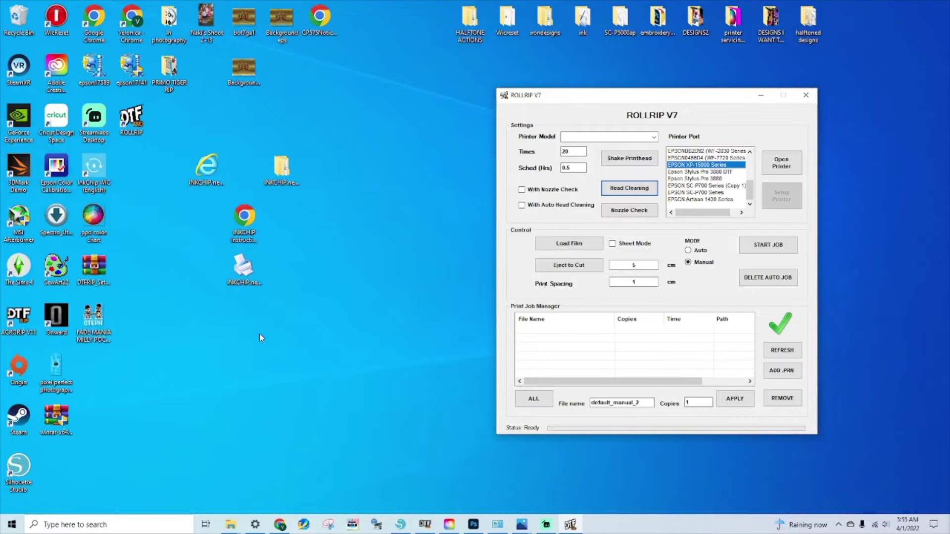
drag(210, 151, 361, 208)
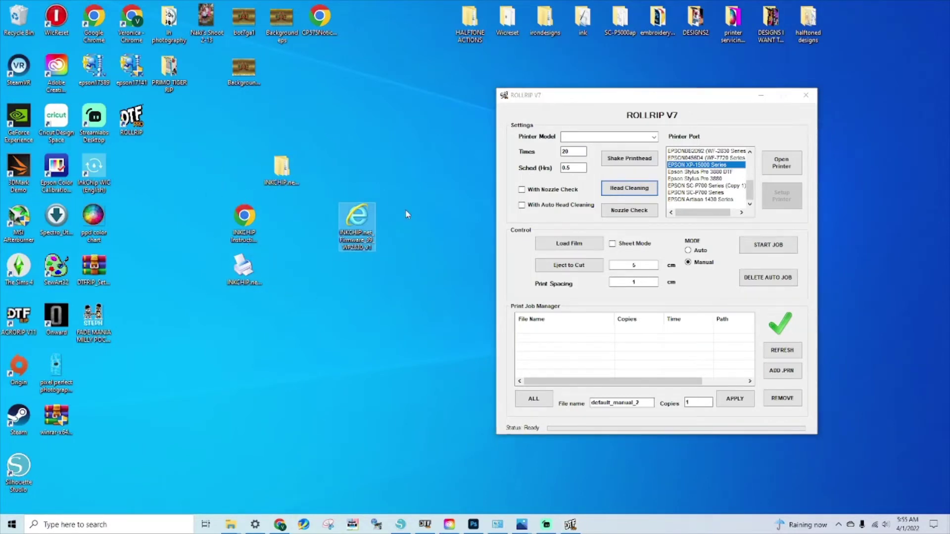
click(294, 180)
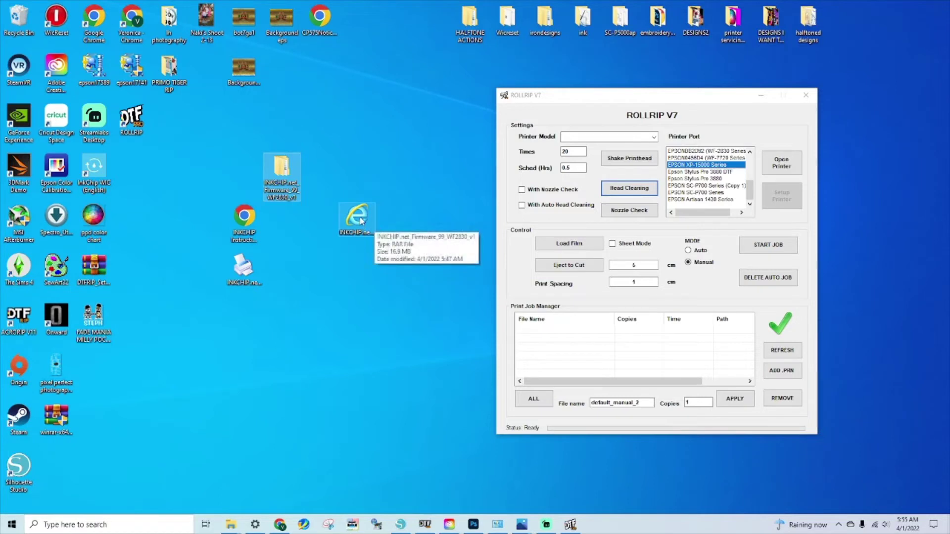
drag(361, 221, 216, 167)
Step: Extract the firmware RAR in place and open the extracted INKCHIP firmware folder
right_click(216, 165)
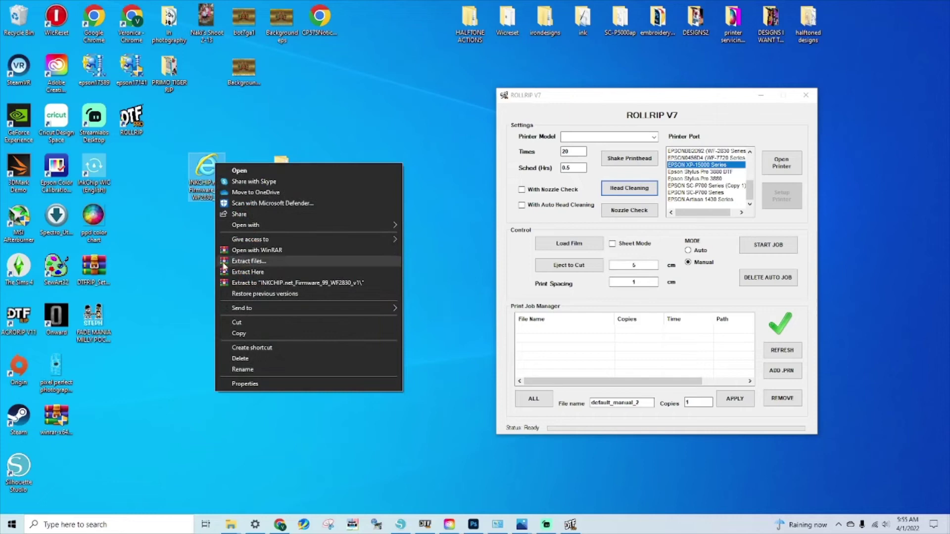
click(243, 271)
double_click(283, 171)
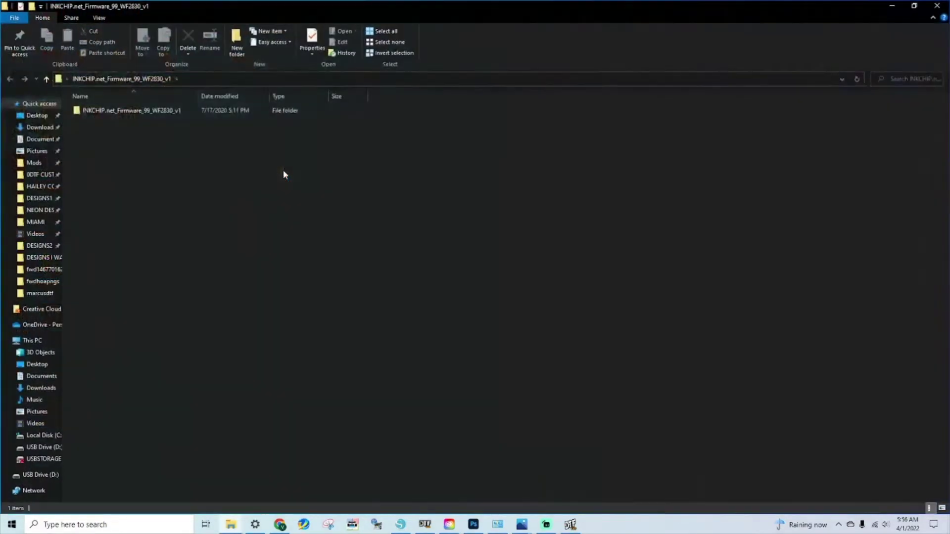
double_click(129, 111)
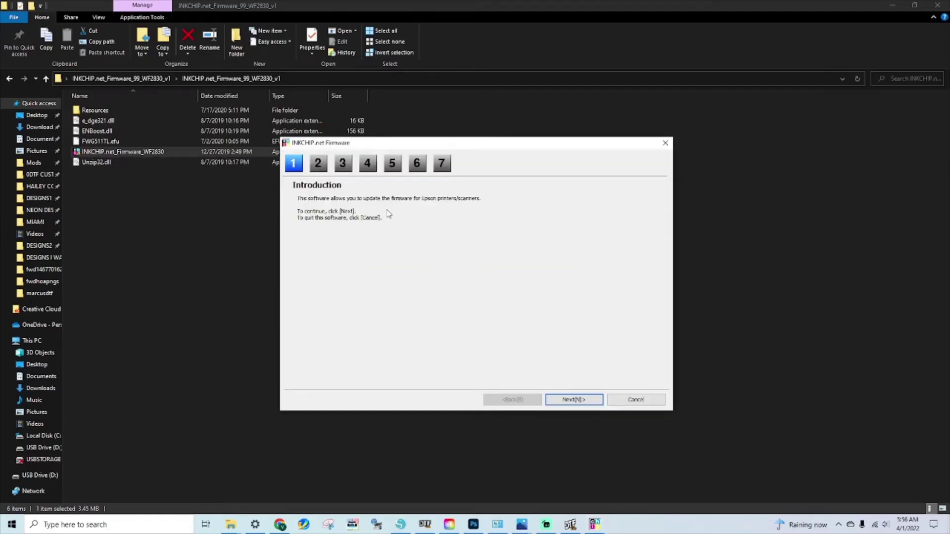
Step: Go past the introduction and accept the firmware software license agreement
click(580, 401)
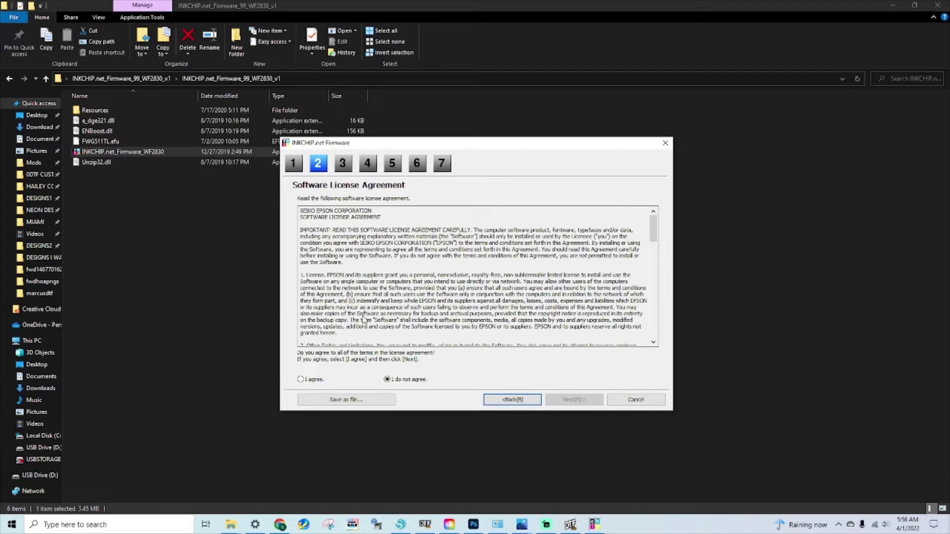
click(300, 380)
scroll(604, 283, down, 15)
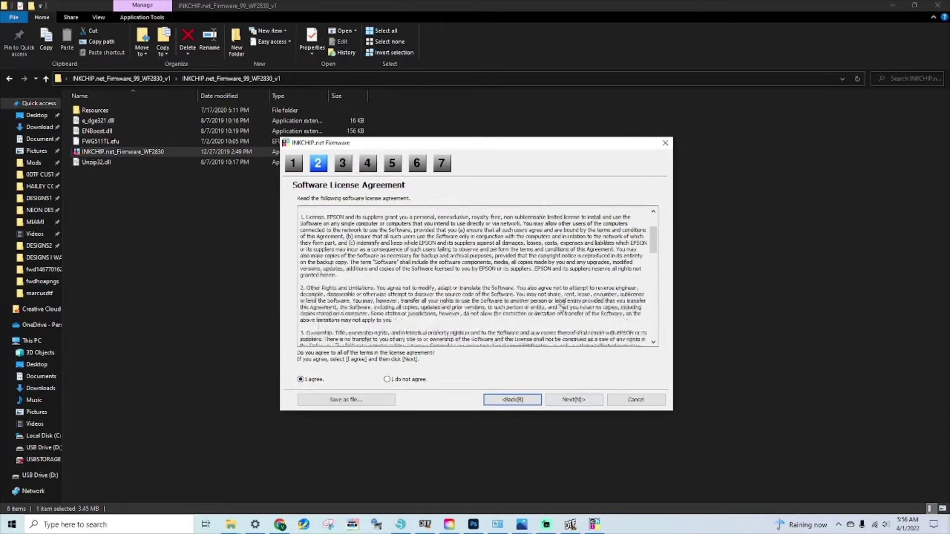
scroll(605, 283, down, 5)
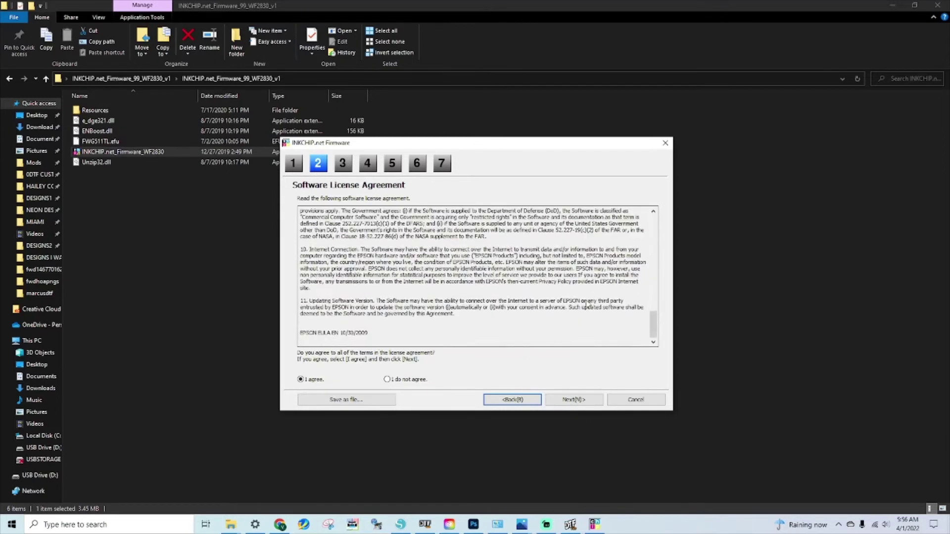
click(569, 400)
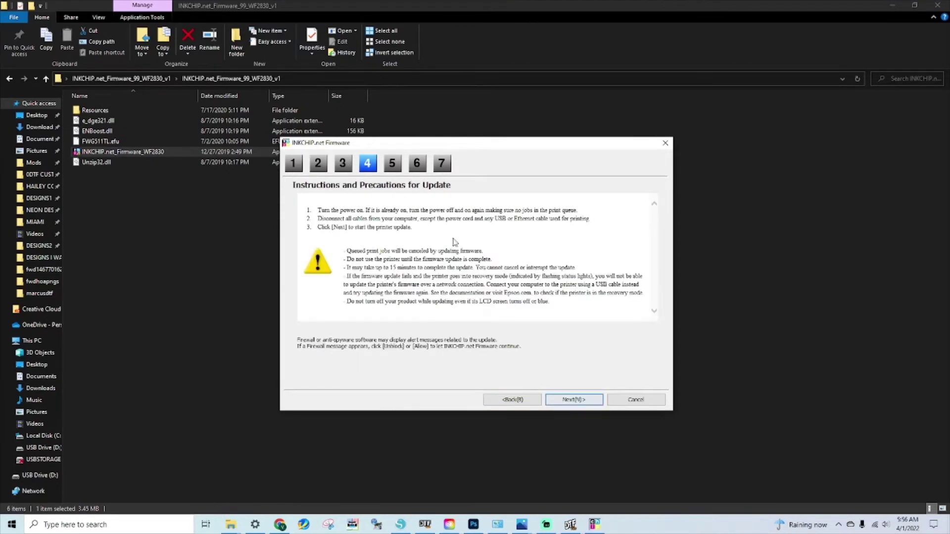
Step: Untick the Network WF-2830 printer, leaving only USB WF-2830 Series, and start the update
click(574, 400)
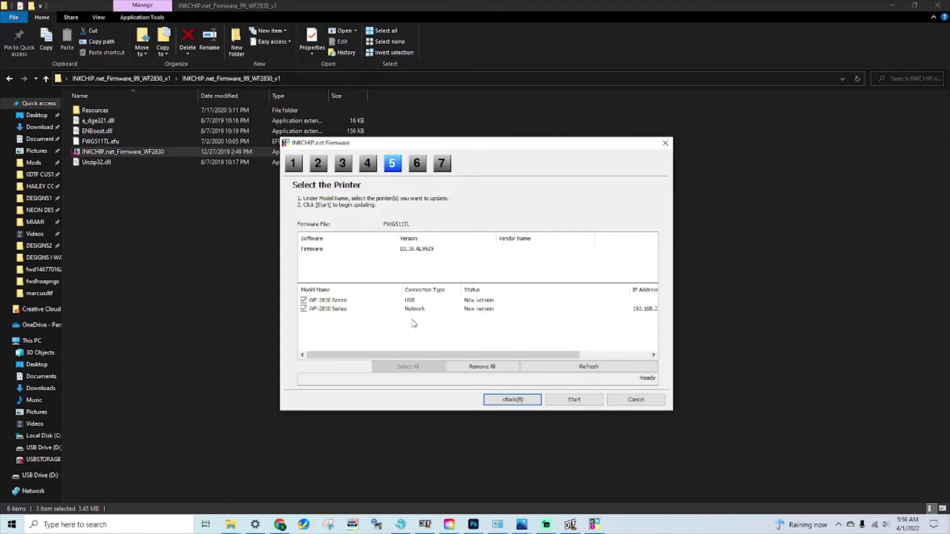
click(304, 309)
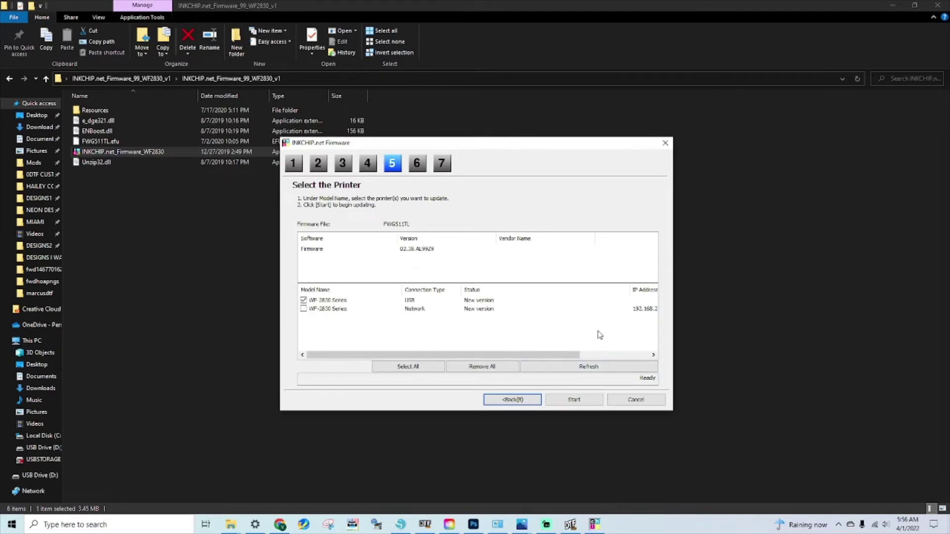
click(575, 401)
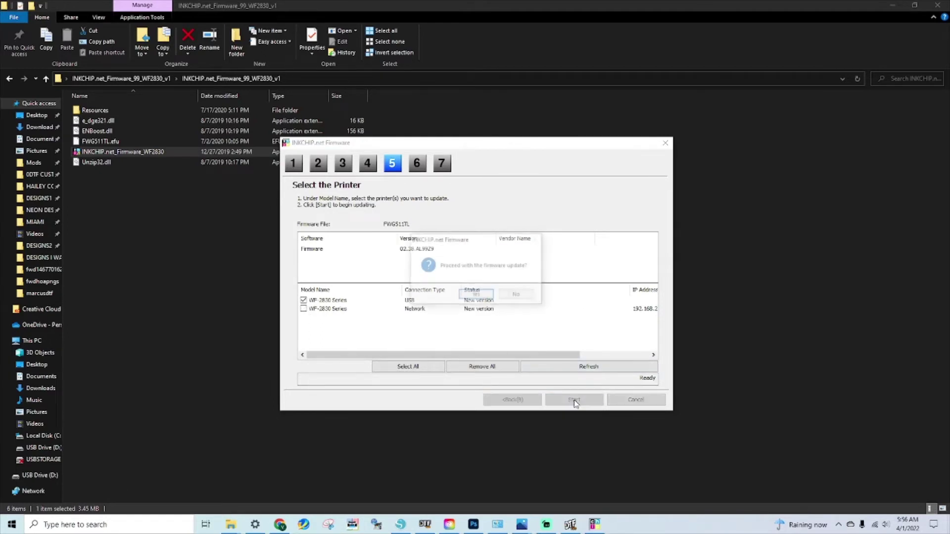
Step: Confirm with Yes to proceed with the WF-2830 firmware update
click(477, 297)
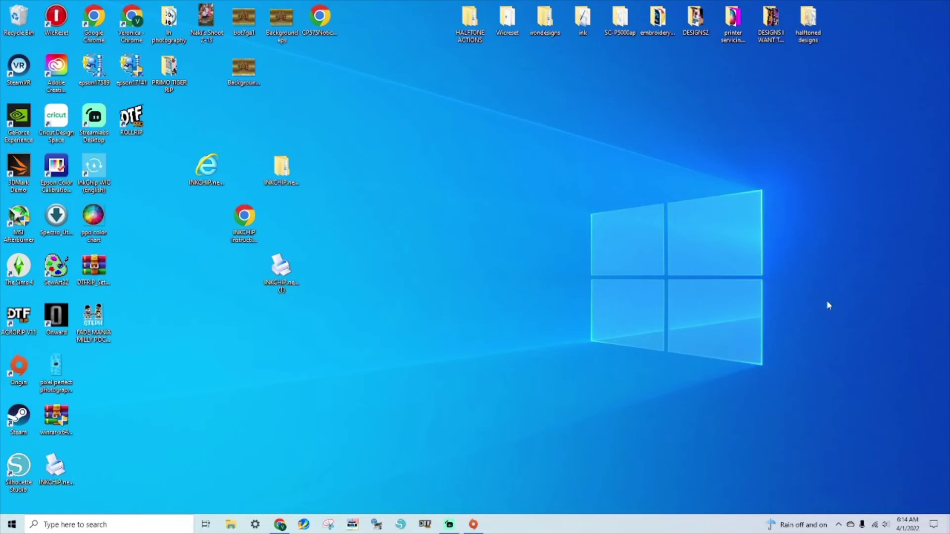
Step: Launch Activation Tools in English and select the USB009 WF-2830 Series printer
double_click(280, 275)
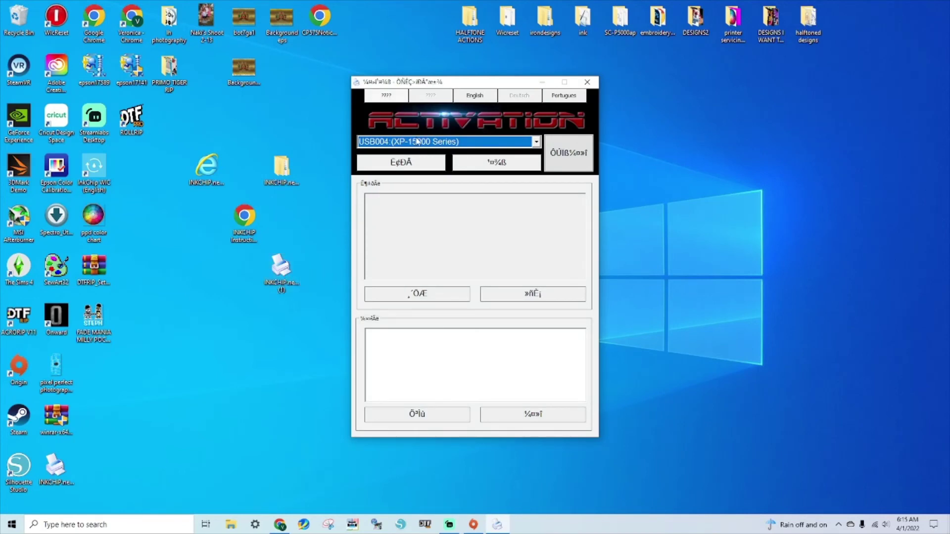
click(475, 96)
click(455, 141)
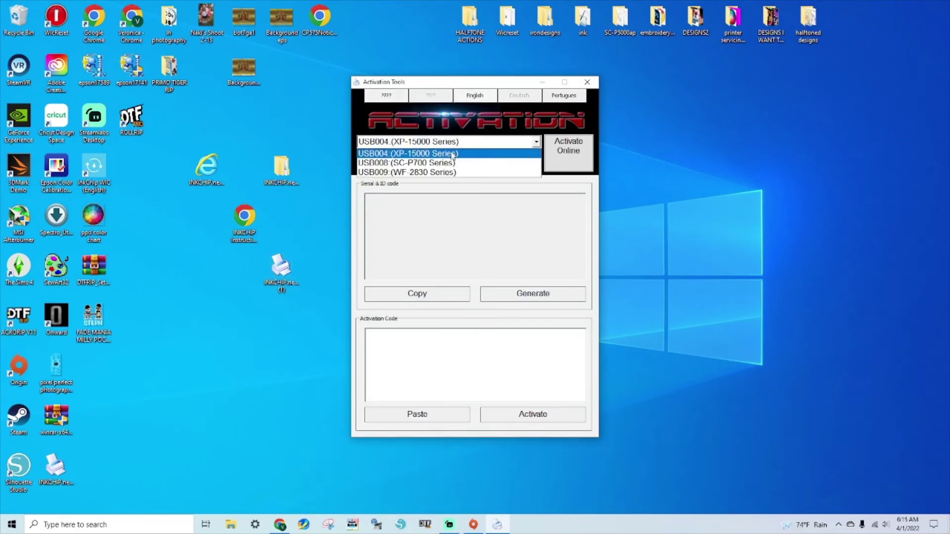
click(446, 173)
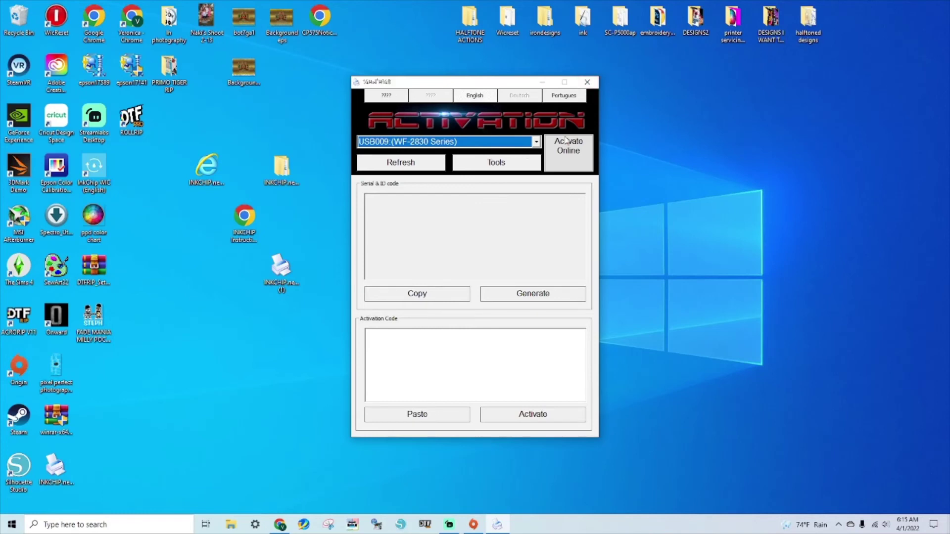
Step: Activate online by pasting the licence serial number and submitting it
click(569, 154)
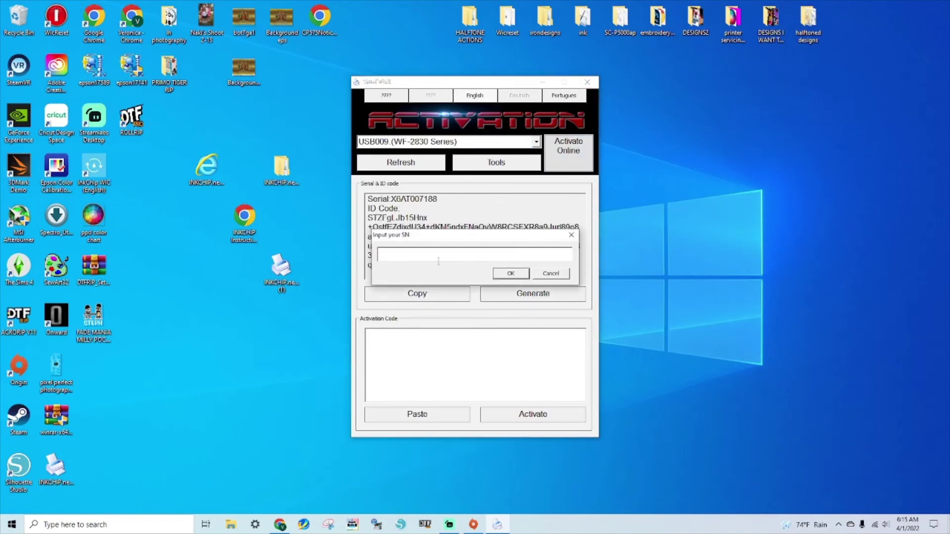
key(ctrl+v)
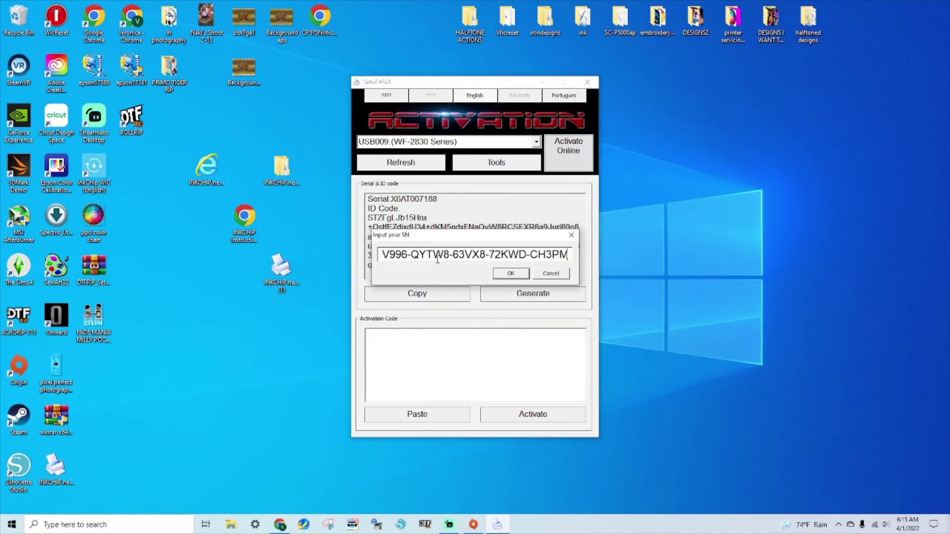
click(511, 274)
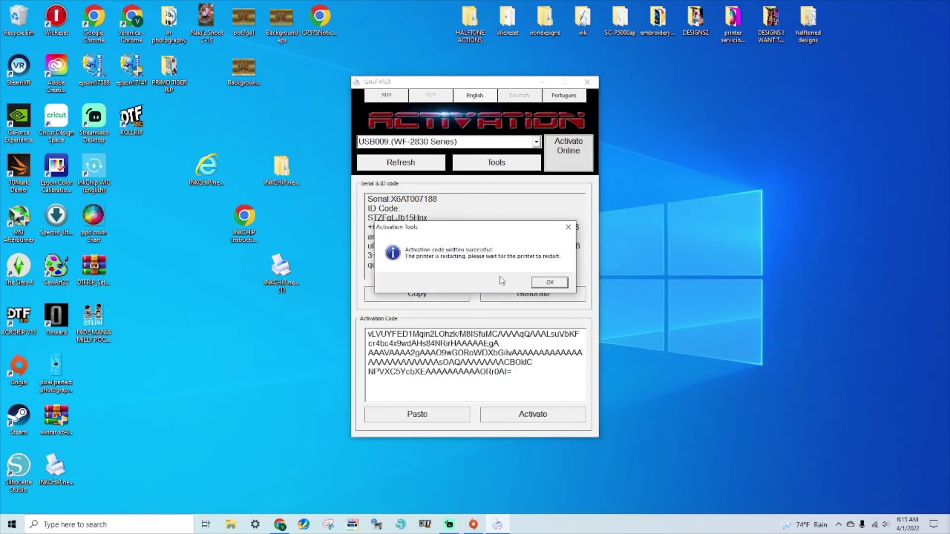
Step: Dismiss the activation success message and the Windows phone-link notification
click(545, 283)
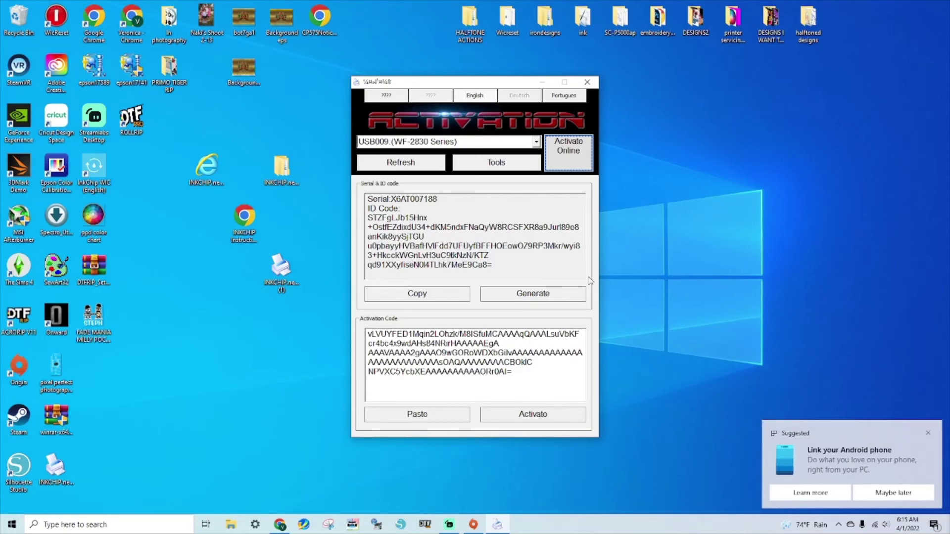
click(928, 434)
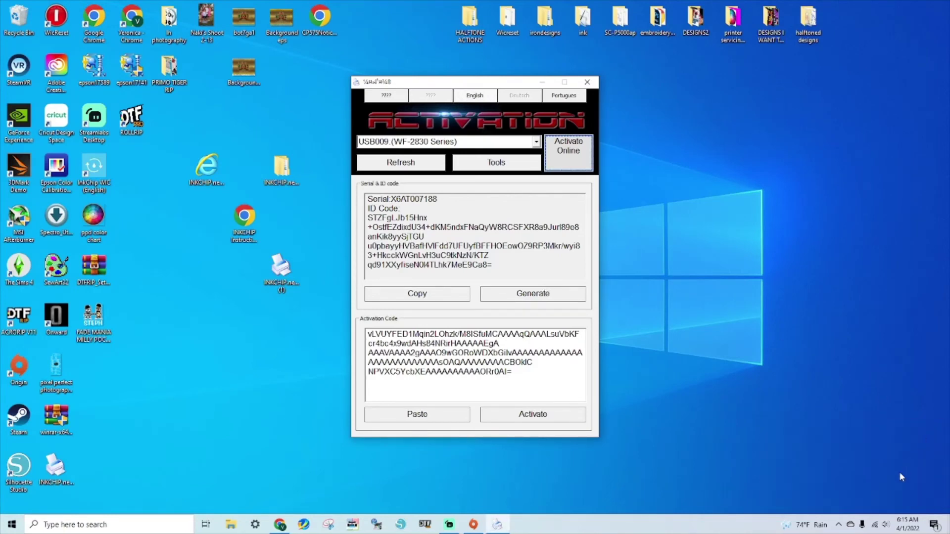